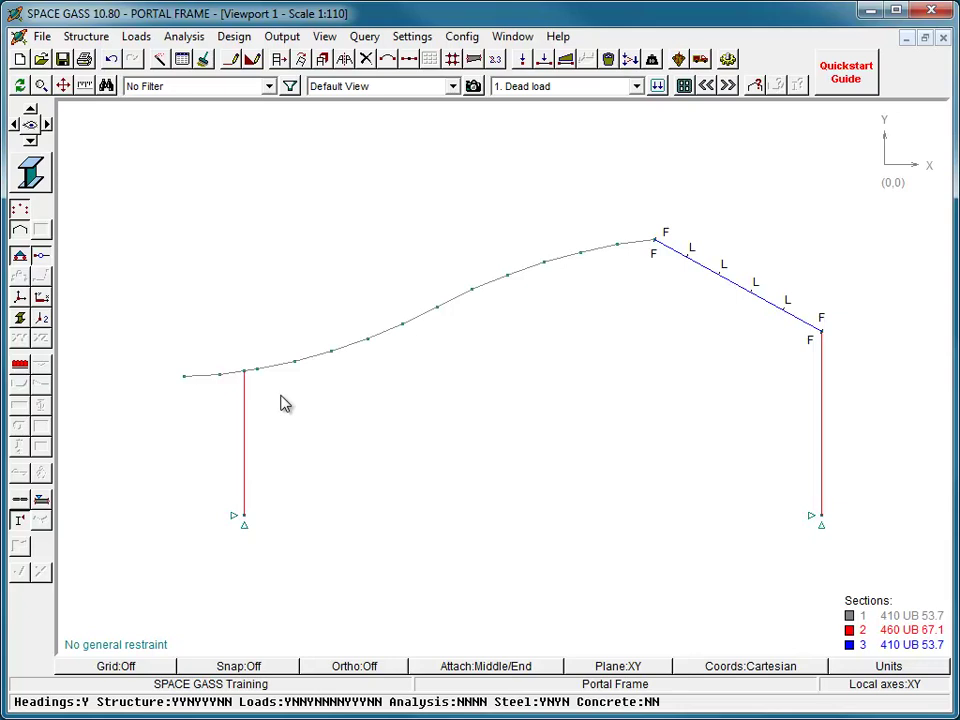
- Window-select the curved rafter members and open their right-click menu
click(237, 382)
click(271, 354)
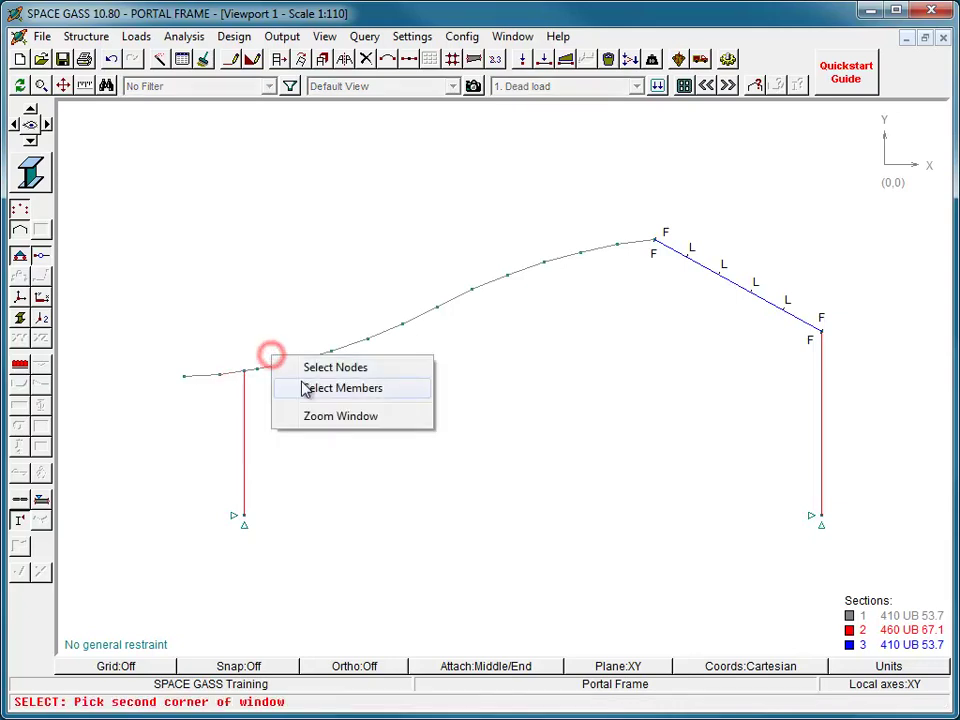
click(306, 389)
click(255, 388)
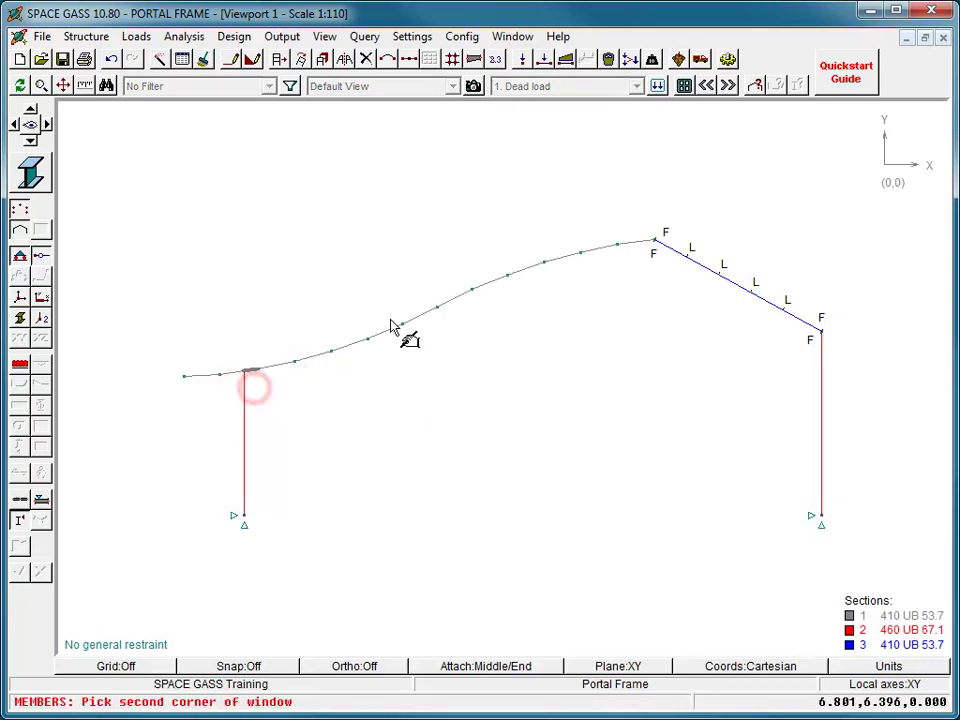
click(668, 216)
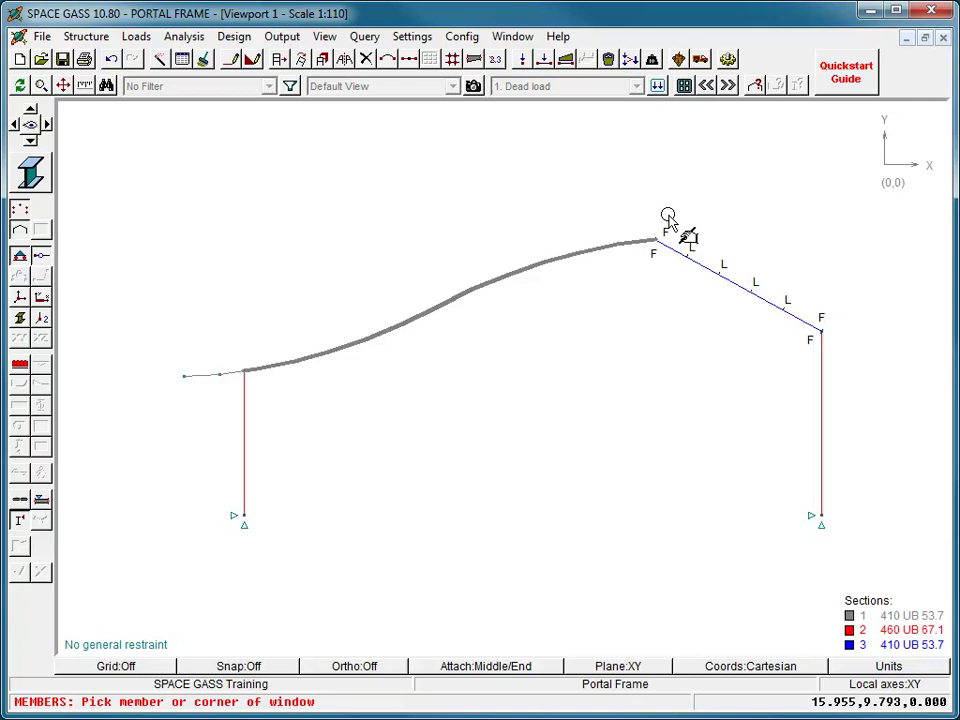
right_click(622, 248)
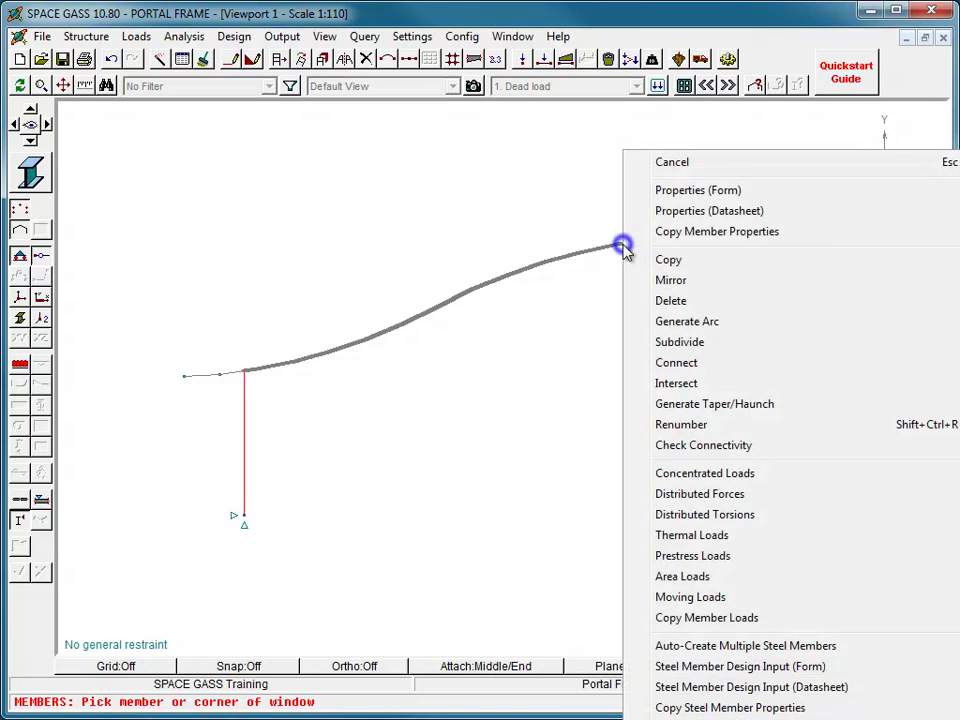
- Open steel design input for rafter members 4–15, copy the previous group's settings, and describe it 'Main Rafter'
click(654, 664)
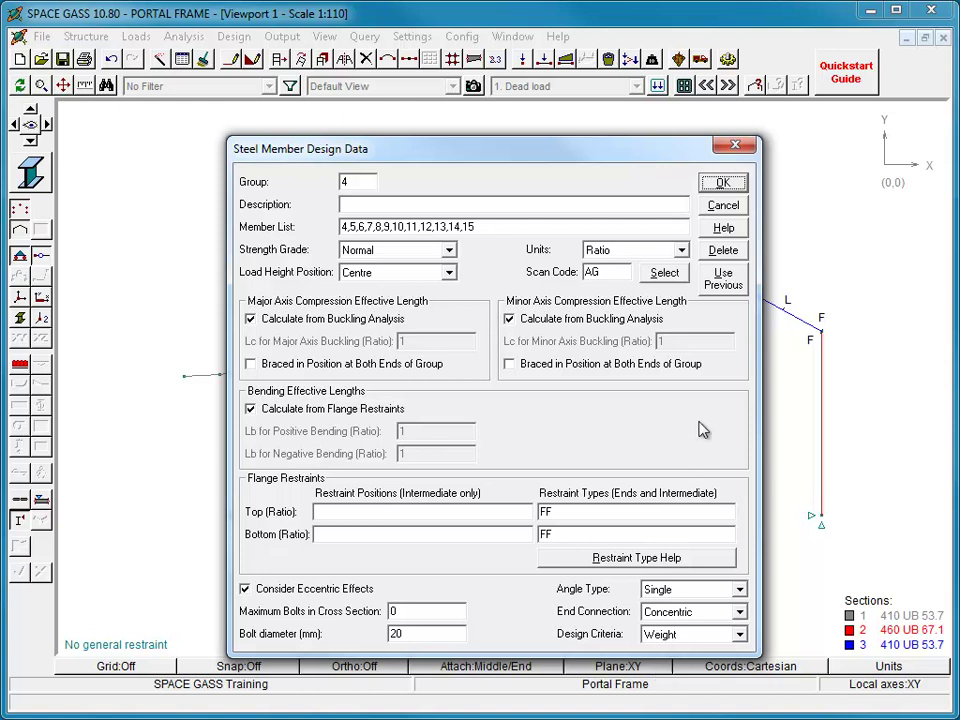
click(717, 285)
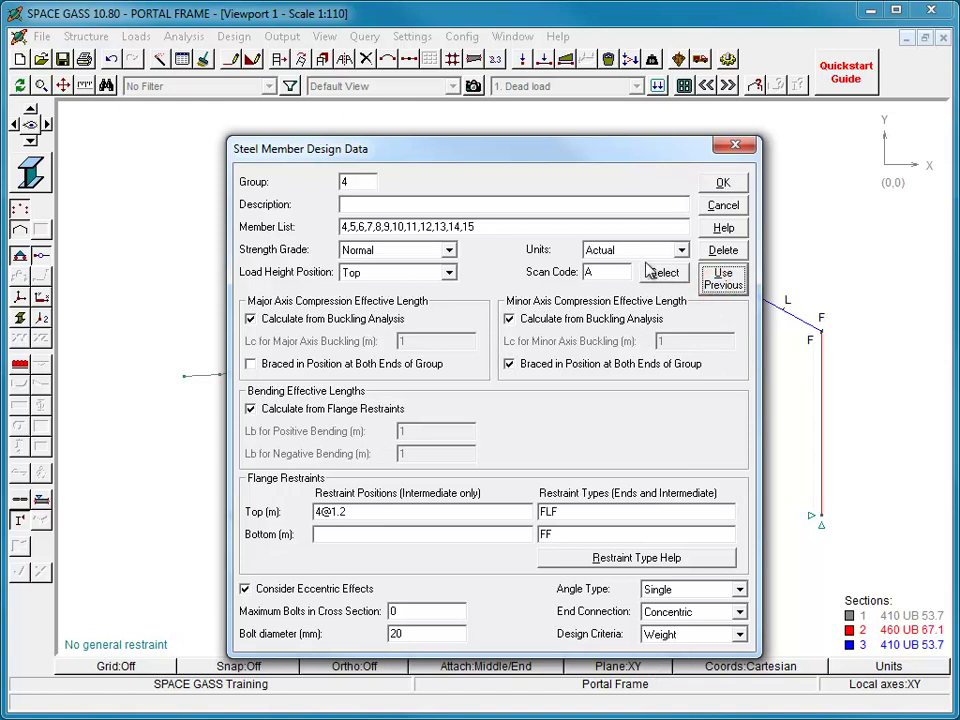
click(453, 208)
text(M)
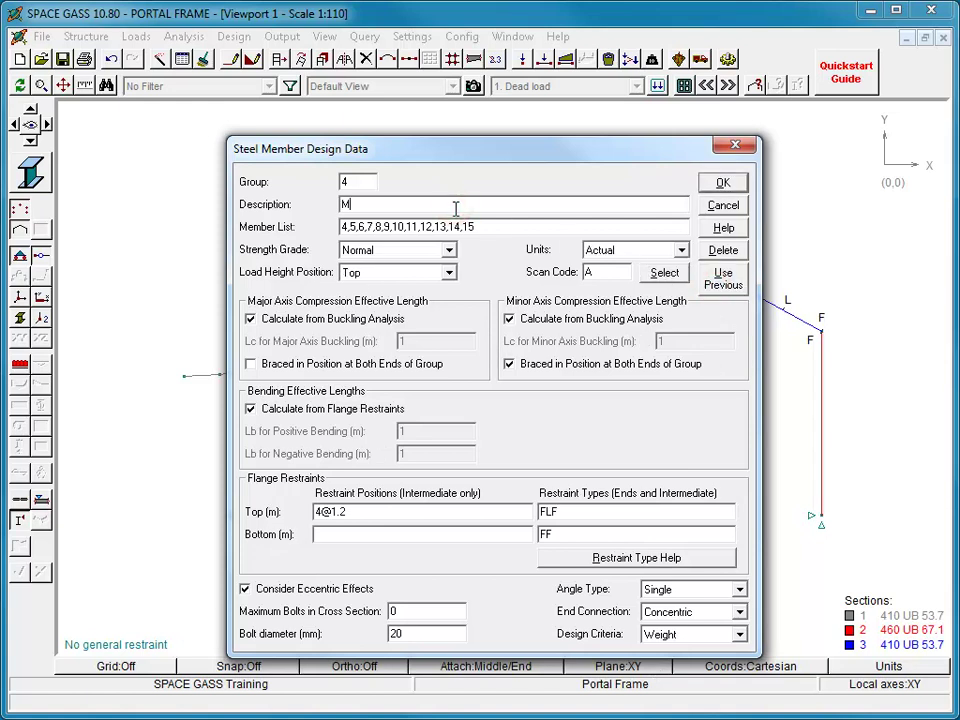
text(ain Rafter)
double_click(357, 511)
text(4@1.8@1.2)
key(Tab)
text(FLLF)
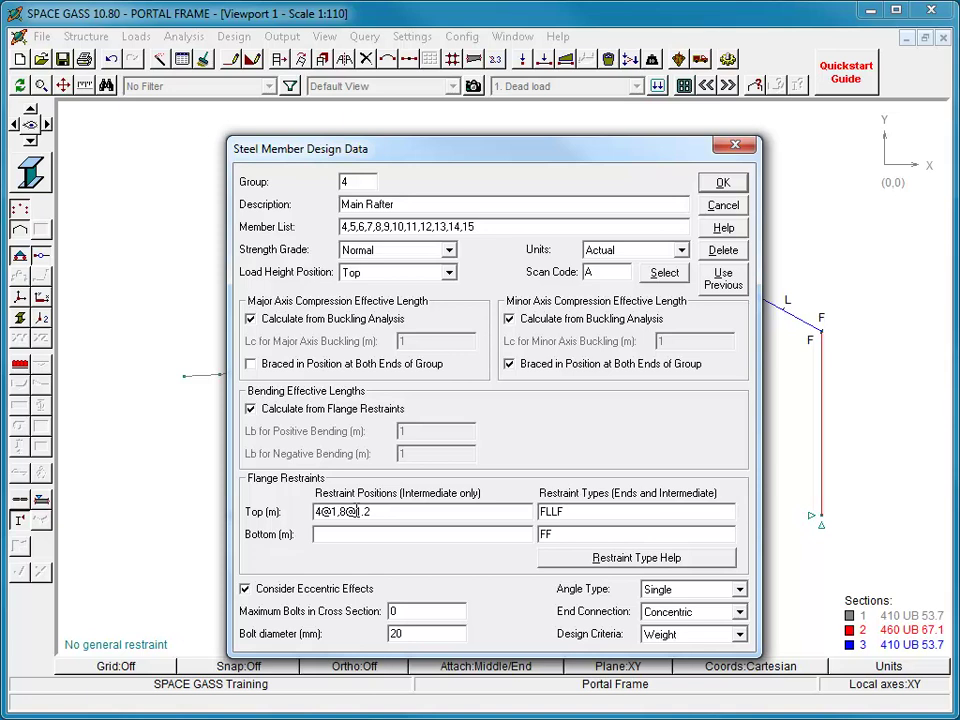
key(Tab)
text(5.2,10)
key(Tab)
text(FLLF)
- Save the Main Rafter group, then toggle local axes and restraint markers to check the rafter
click(710, 177)
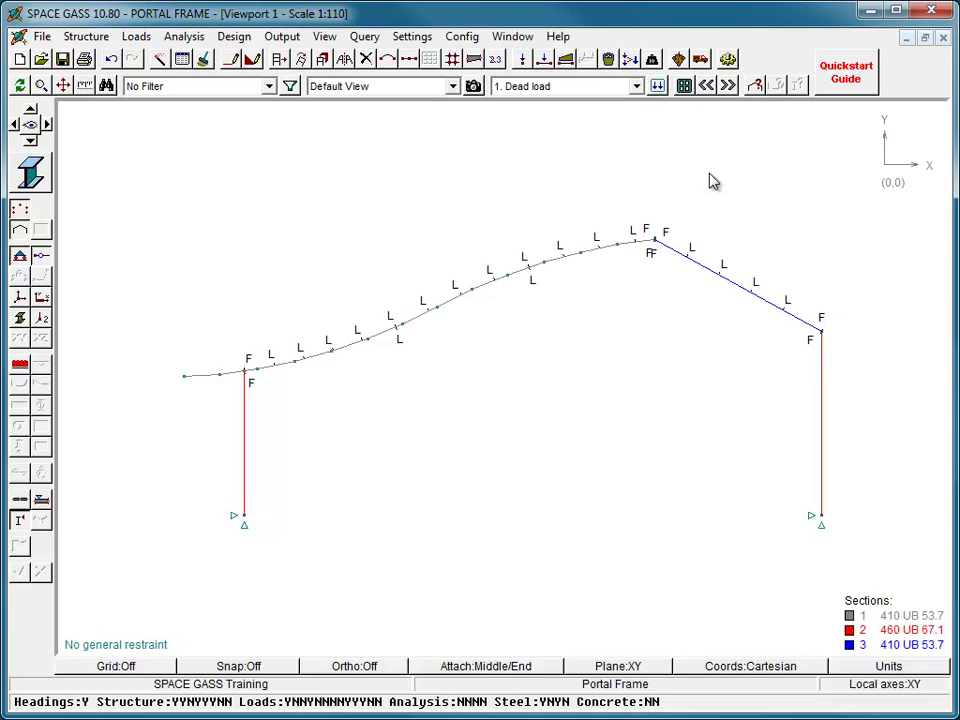
click(41, 300)
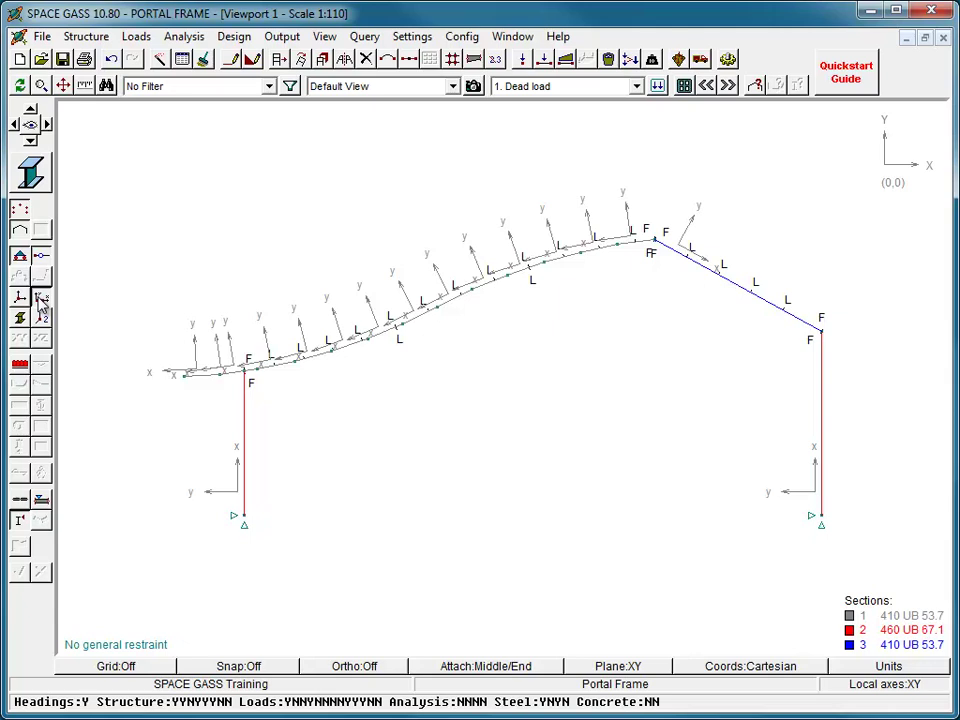
click(41, 301)
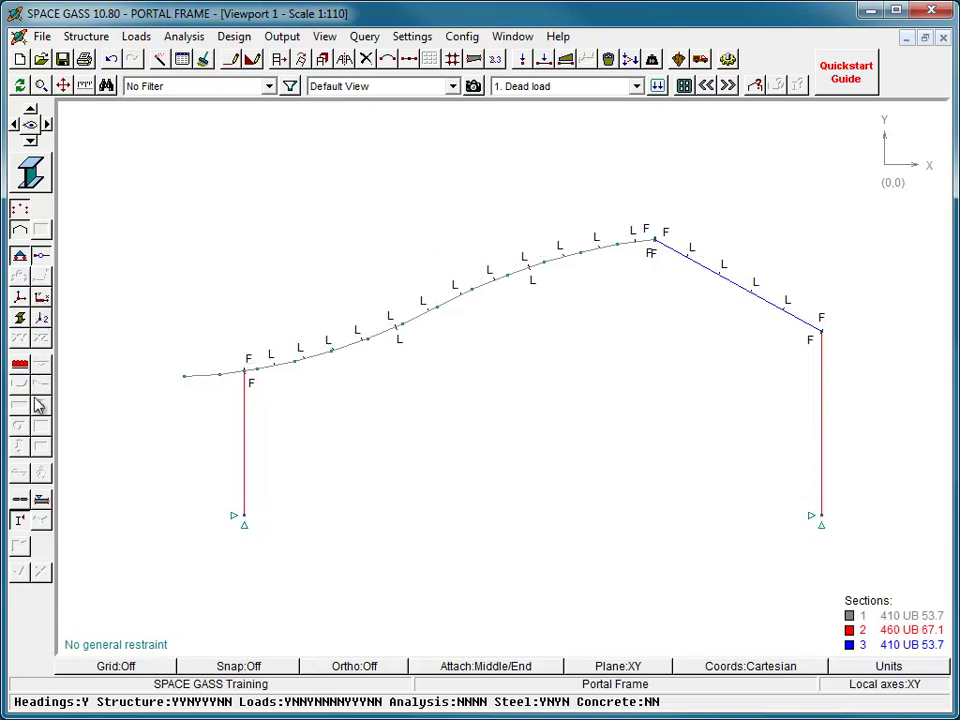
click(40, 500)
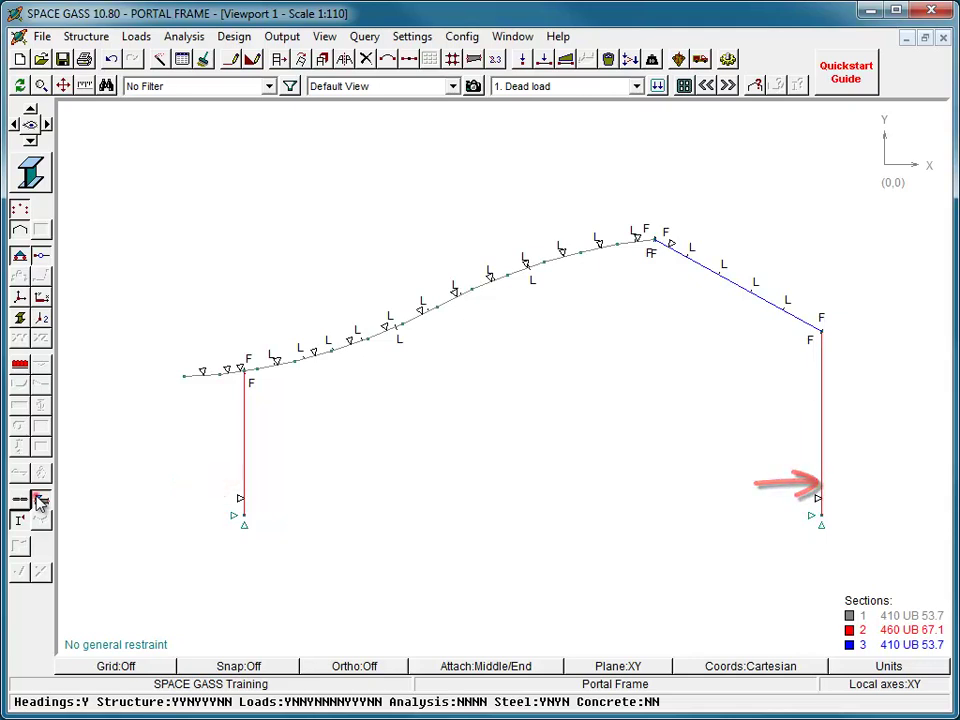
click(39, 500)
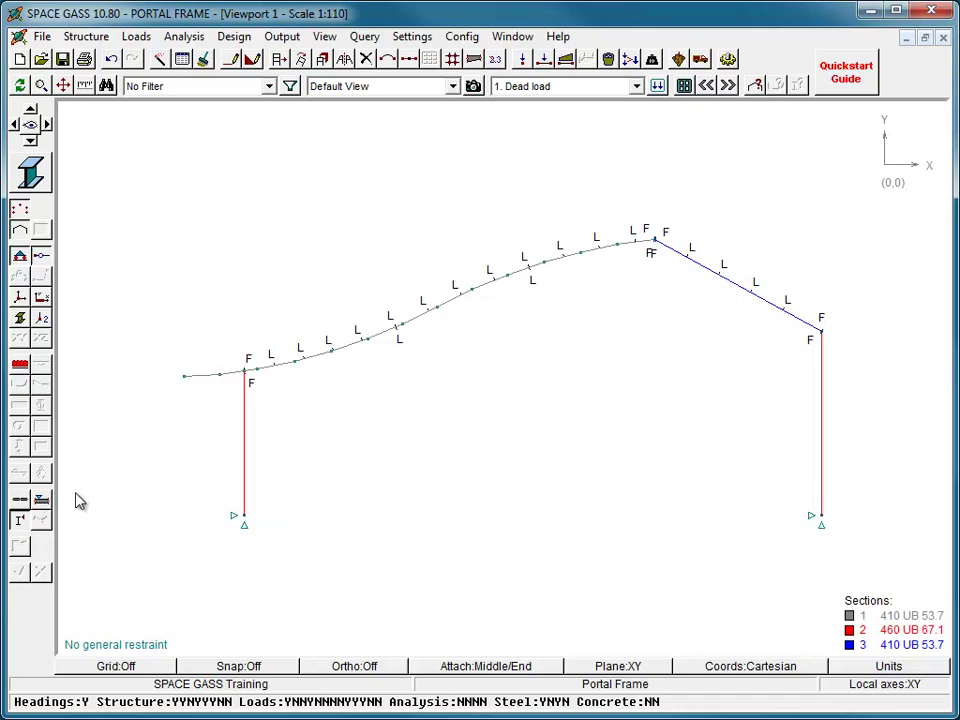
- Open design input for the left column, describe it 'Left Column', copy previous settings, and set load height Centre
right_click(245, 481)
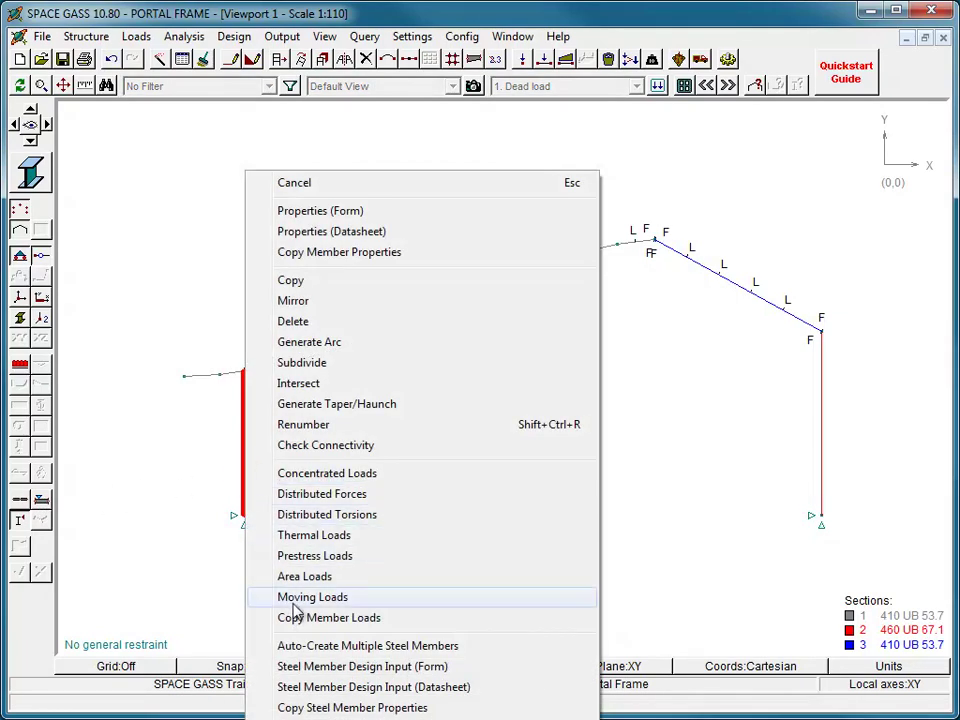
click(316, 666)
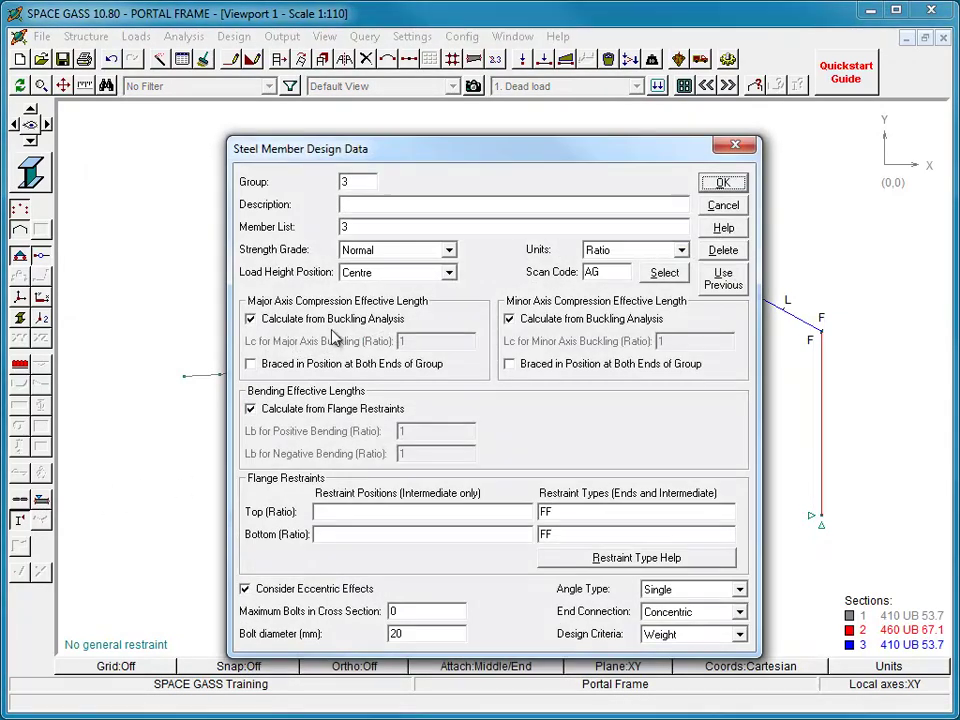
click(365, 205)
text(Le)
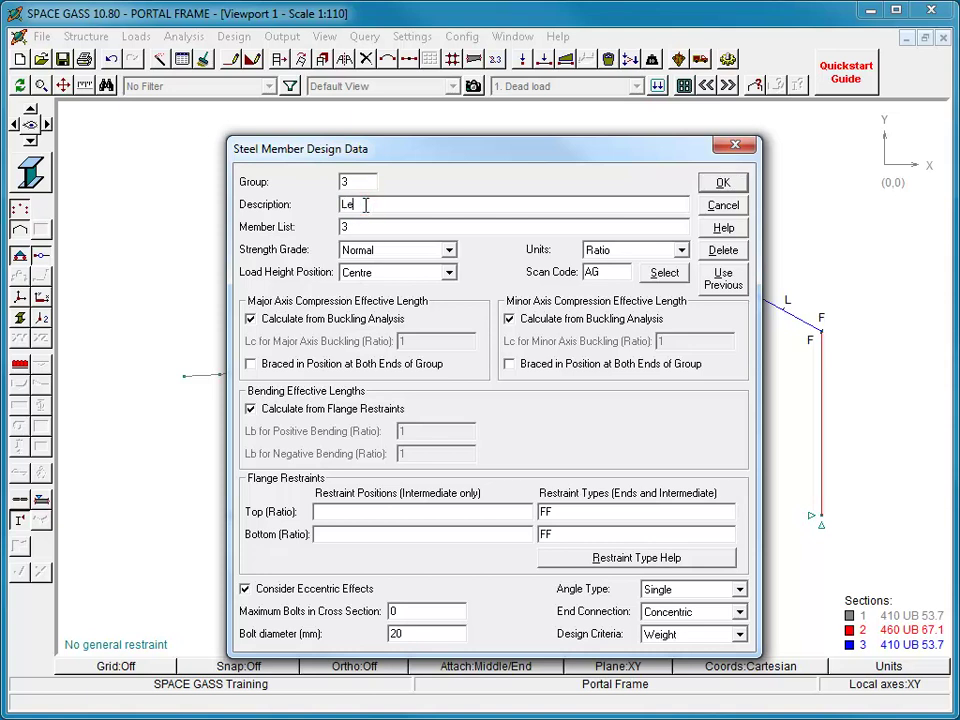
text(ft Column)
click(723, 279)
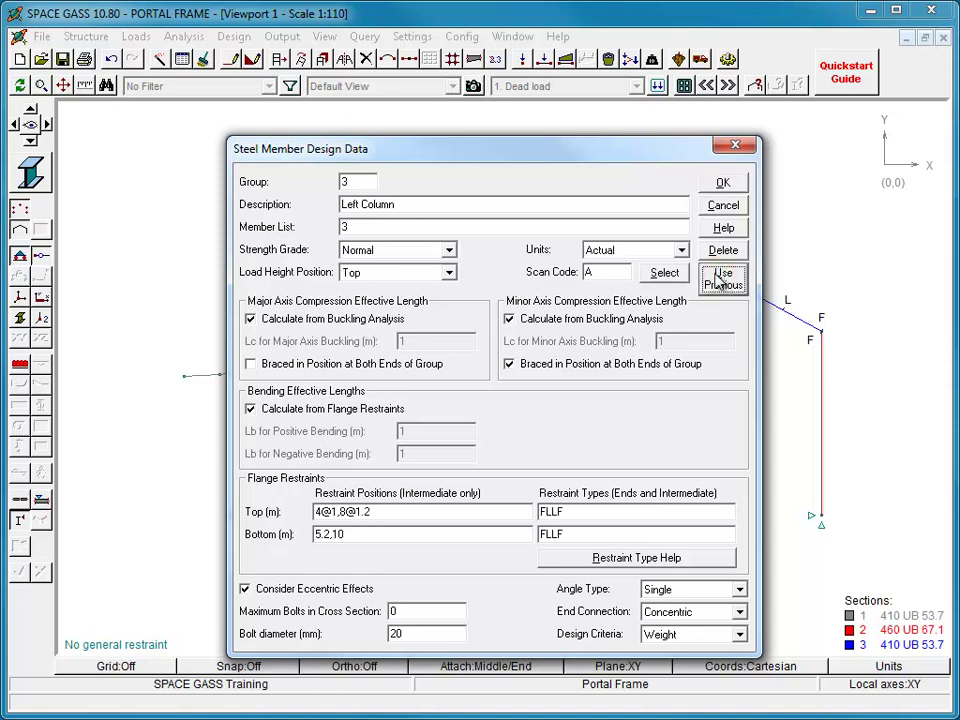
click(449, 273)
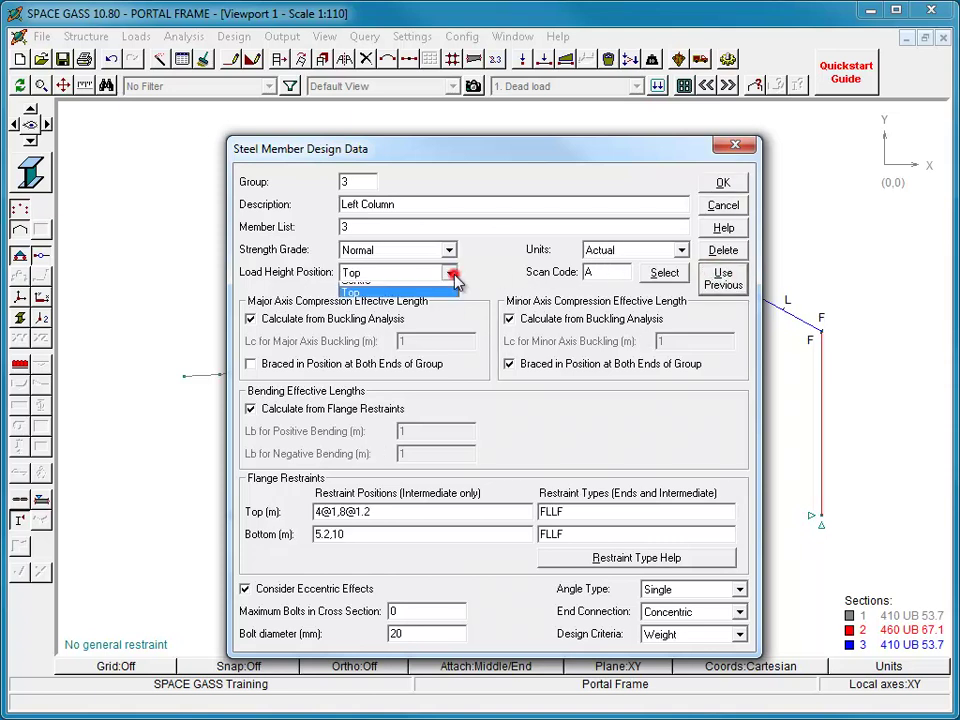
click(442, 288)
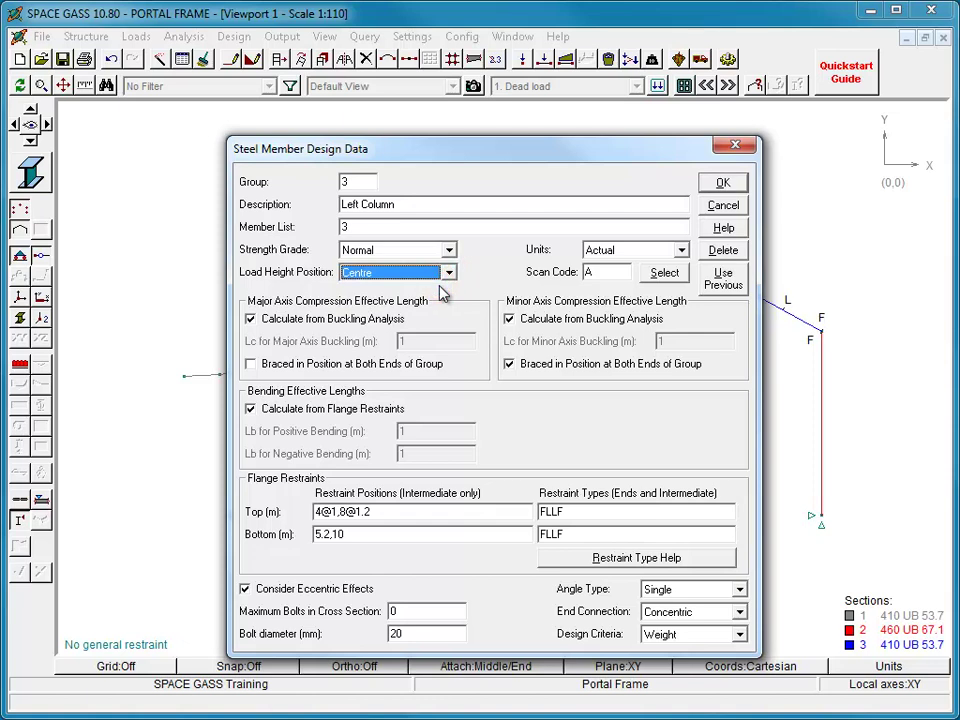
click(410, 510)
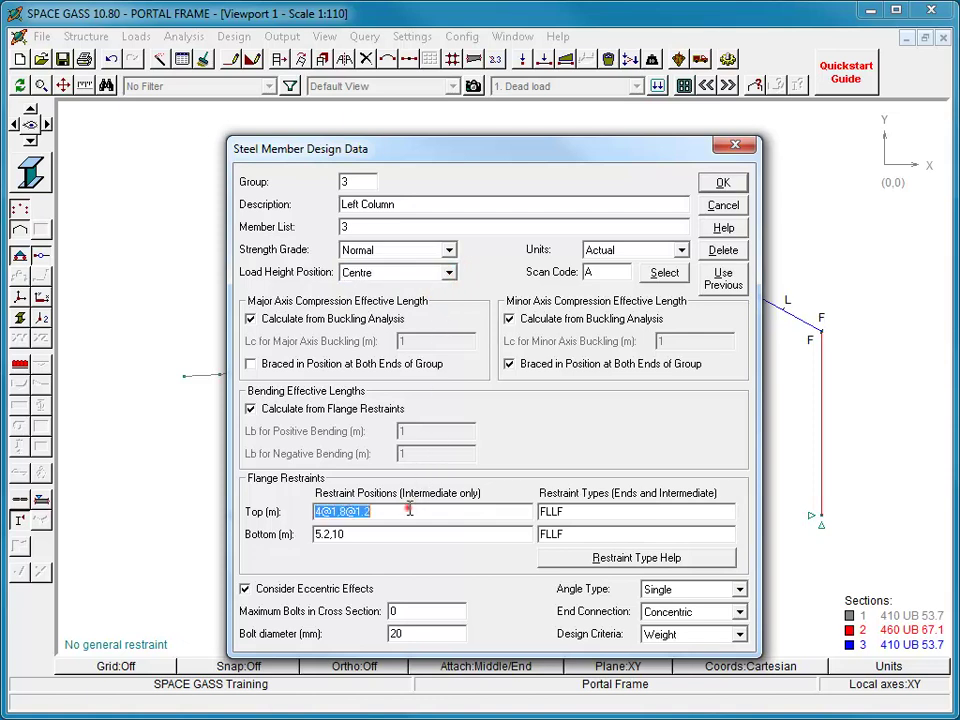
text(3@1.2)
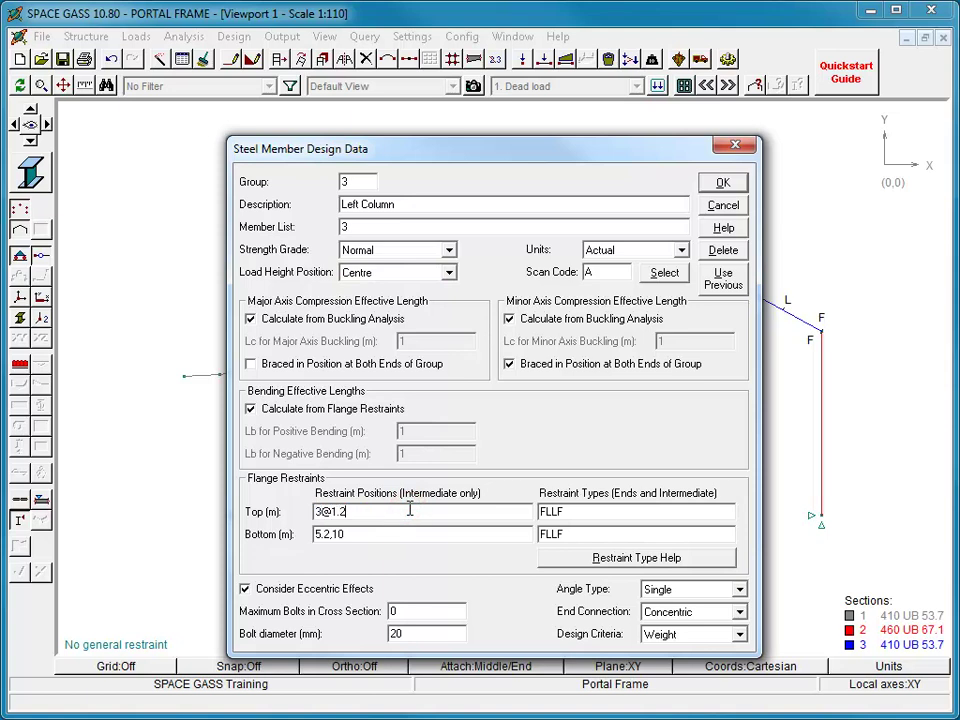
key(Tab)
text(FLF)
key(Tab)
key(Delete)
key(Tab)
text(FF)
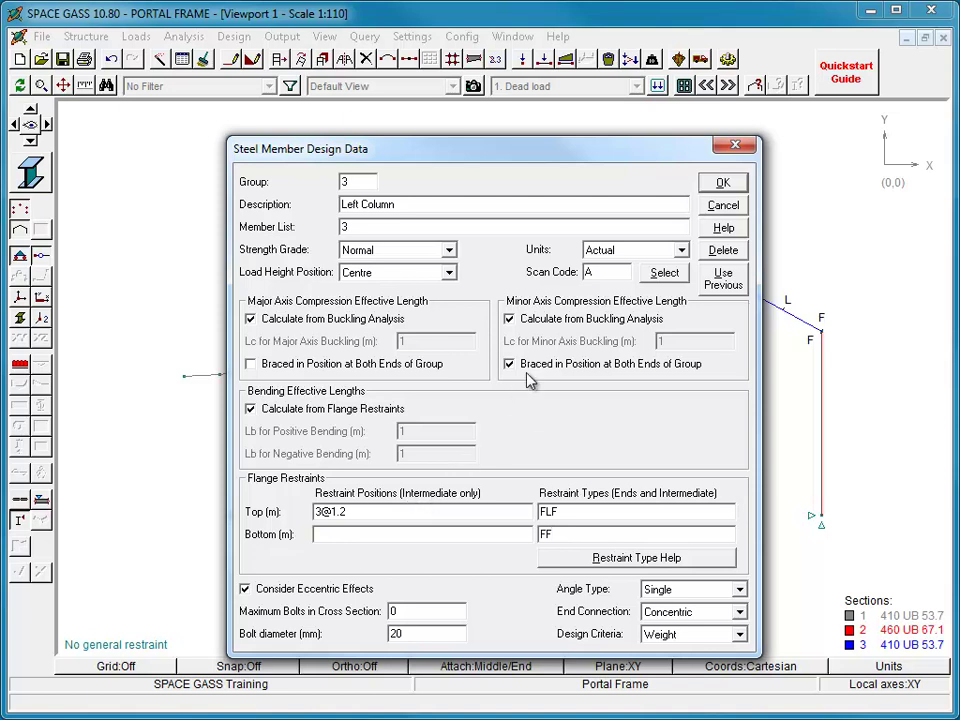
click(716, 185)
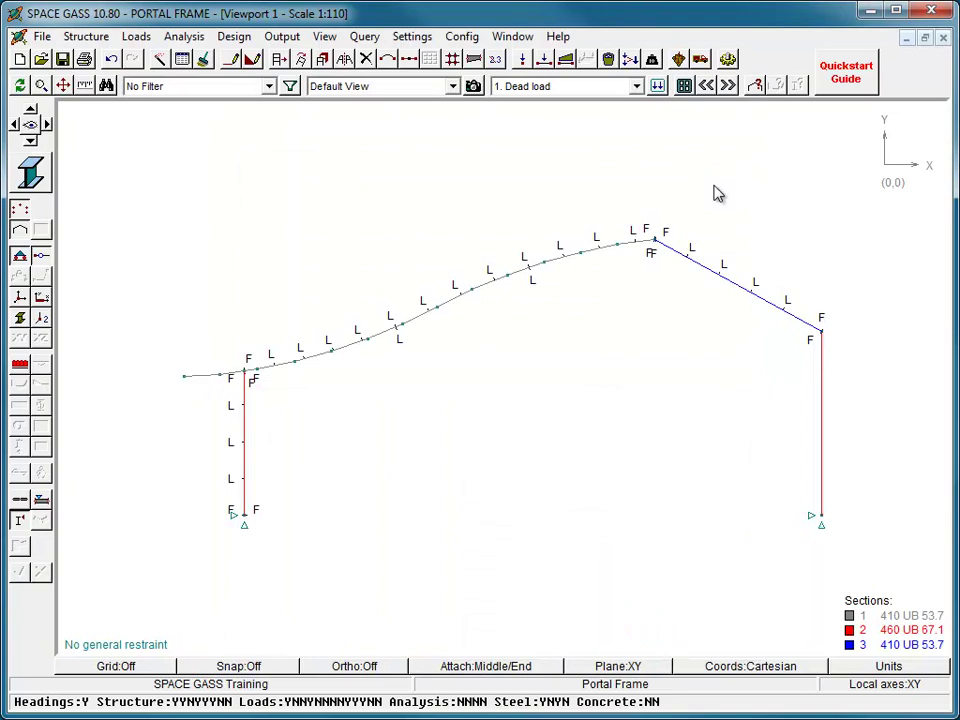
- Open design input for the right column, describe it 'Right Column', and copy the previous group's settings
right_click(820, 426)
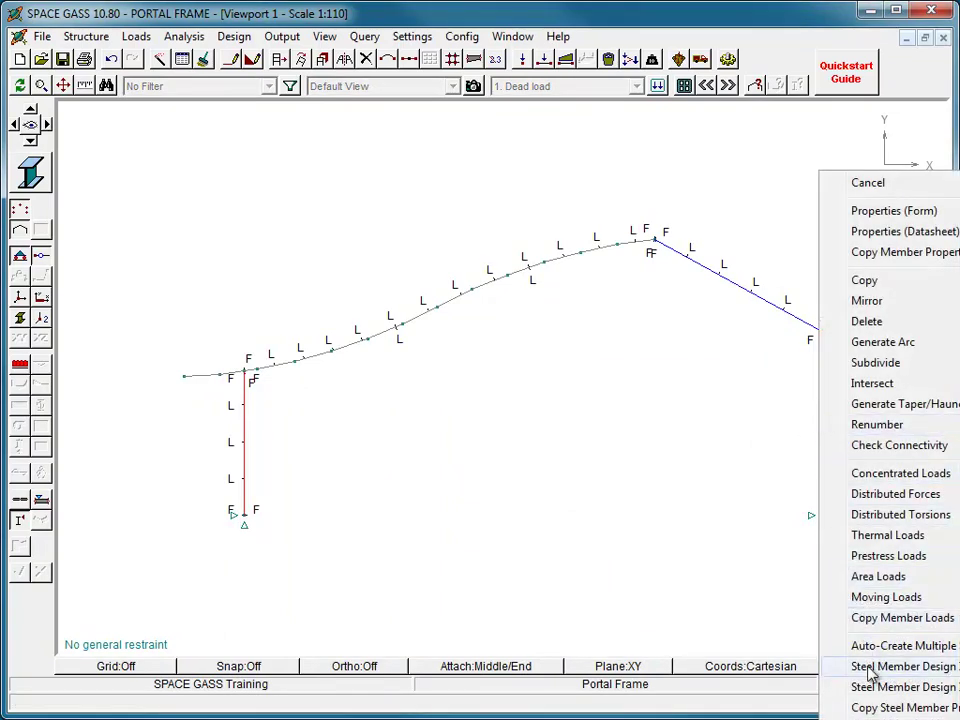
click(870, 667)
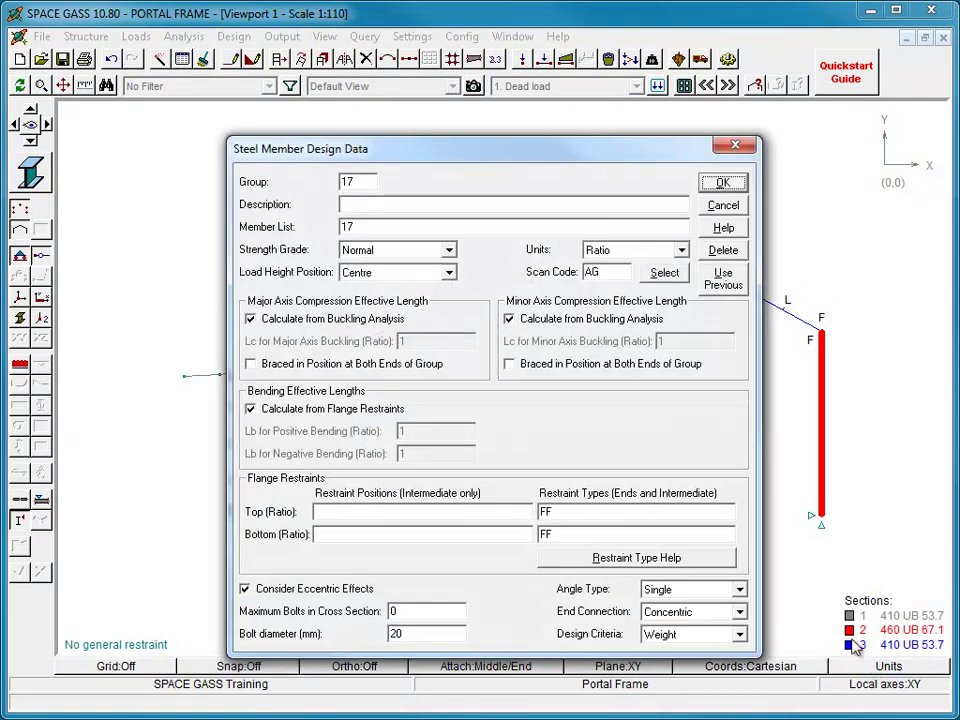
click(540, 207)
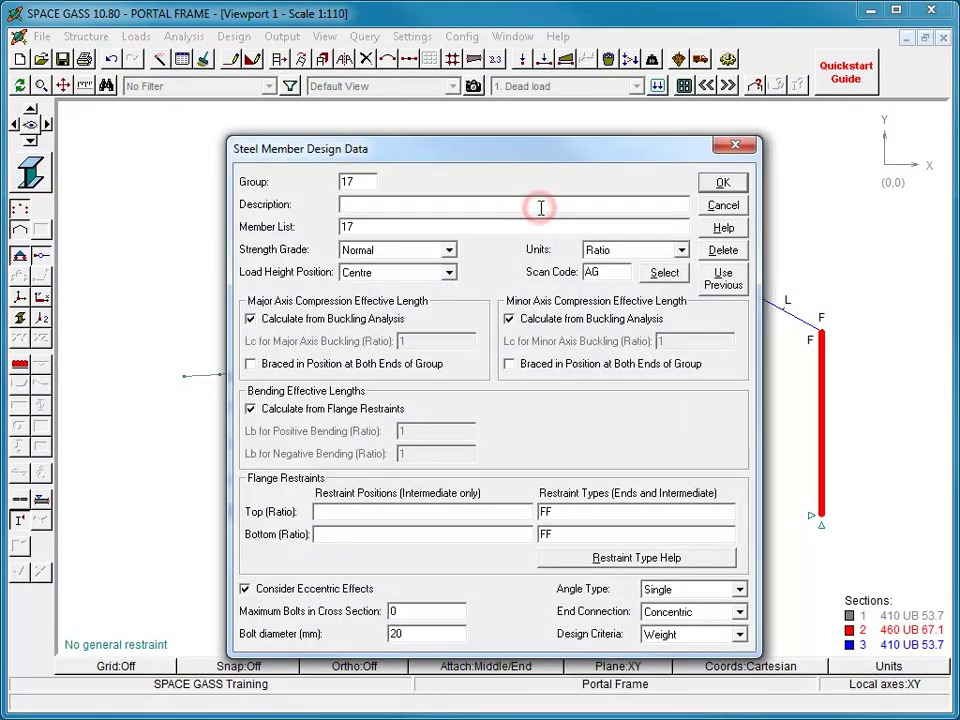
text(Right Column)
click(722, 280)
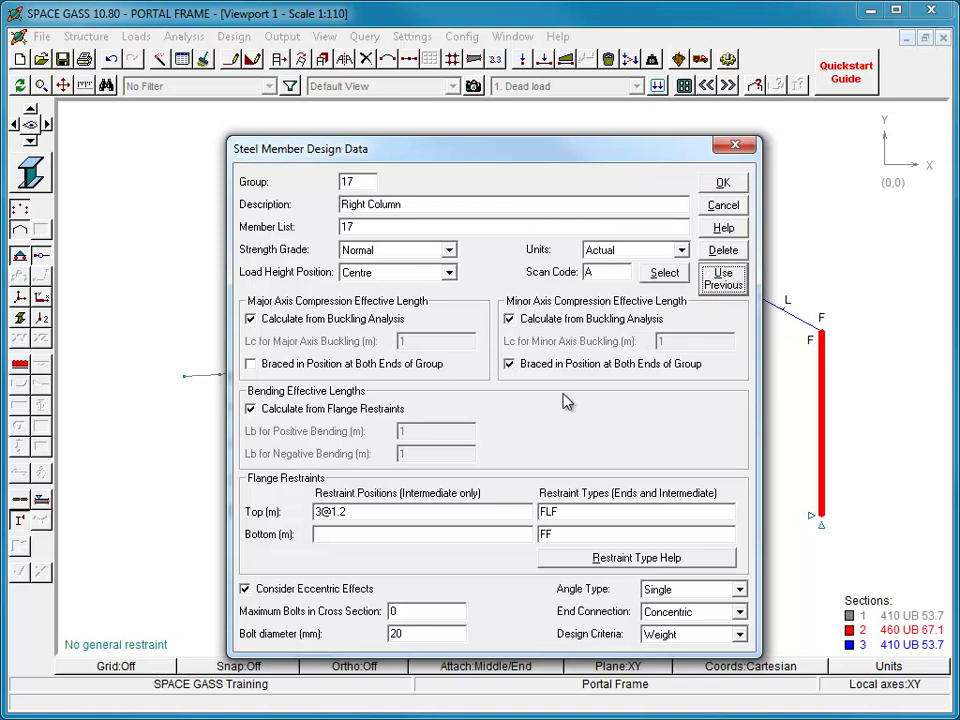
click(349, 540)
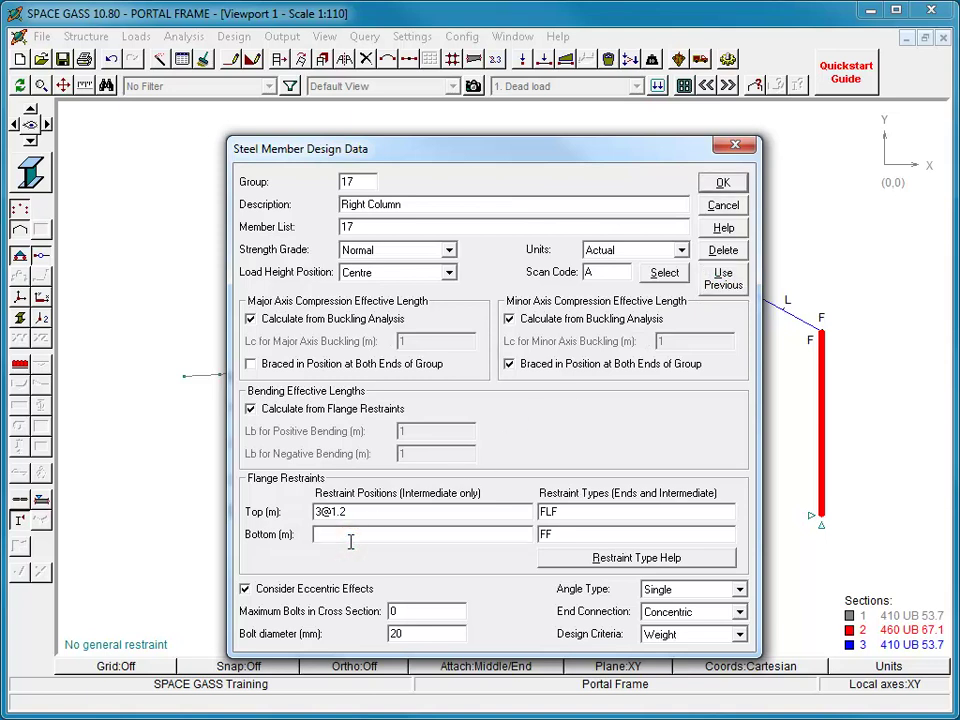
text(4@1.2)
key(Tab)
text(FL)
double_click(355, 512)
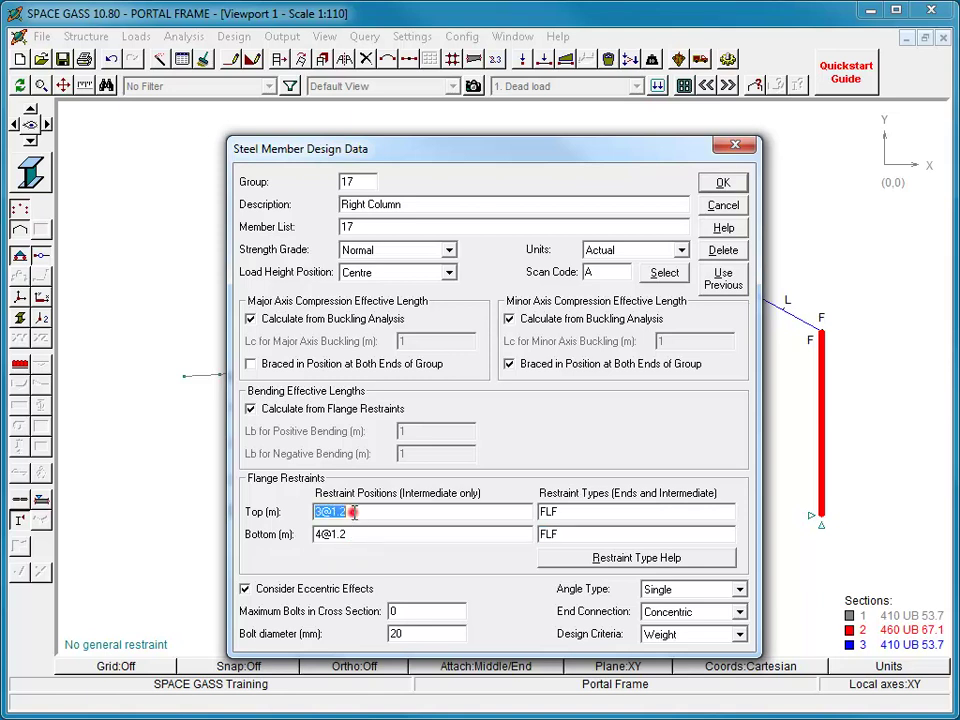
text(2.4)
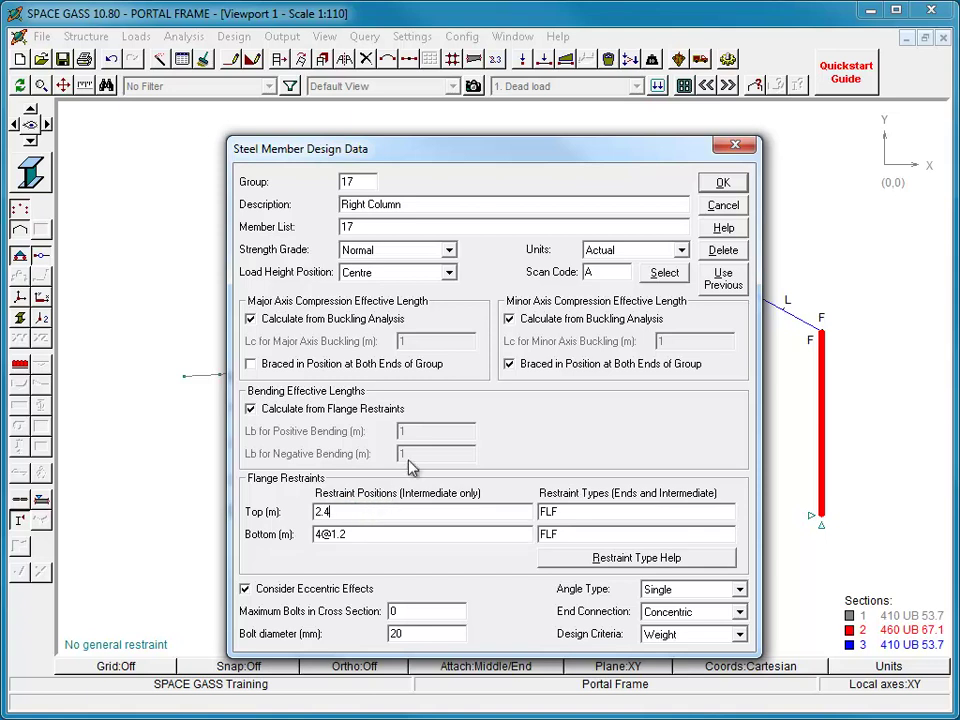
click(712, 186)
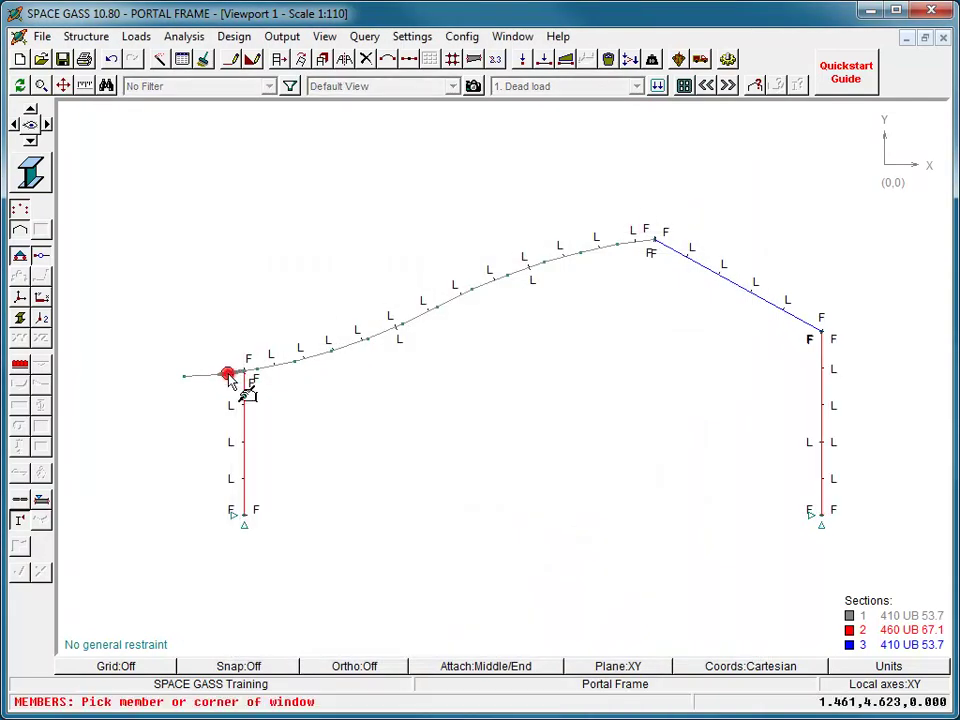
- Open design input for cantilever members 2 and 1, name it 'Cantilever', copy previous settings, load height Top
click(196, 375)
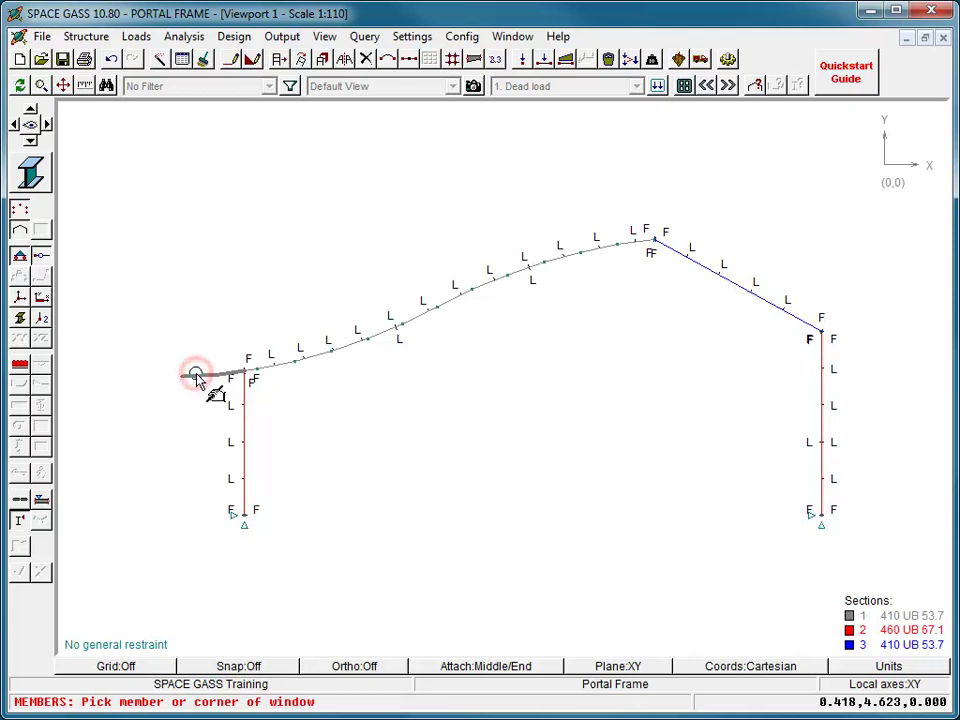
right_click(196, 375)
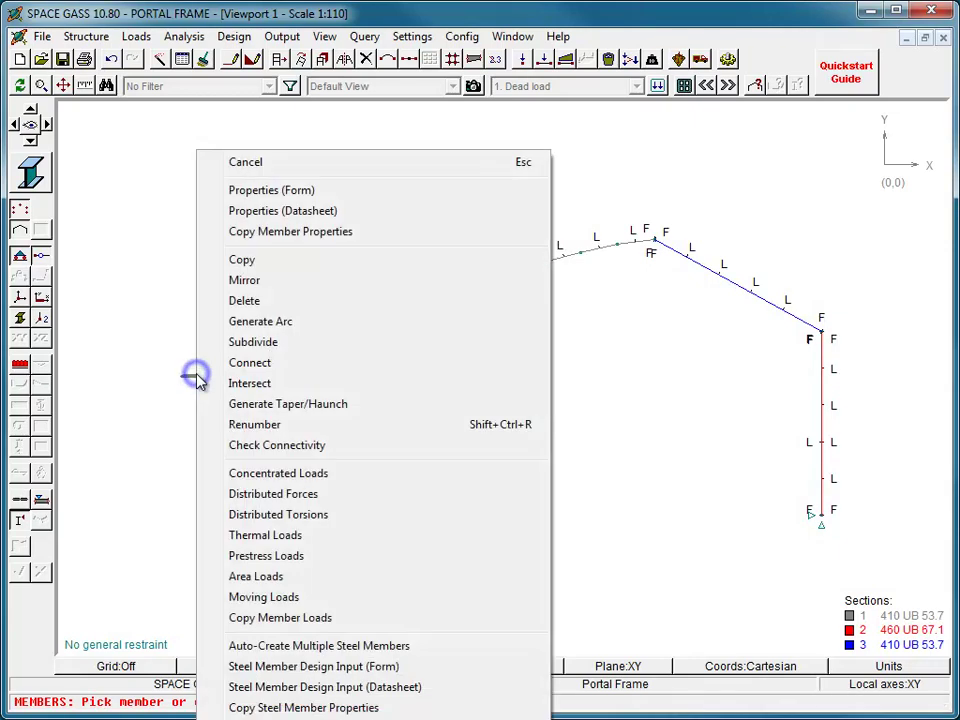
click(277, 667)
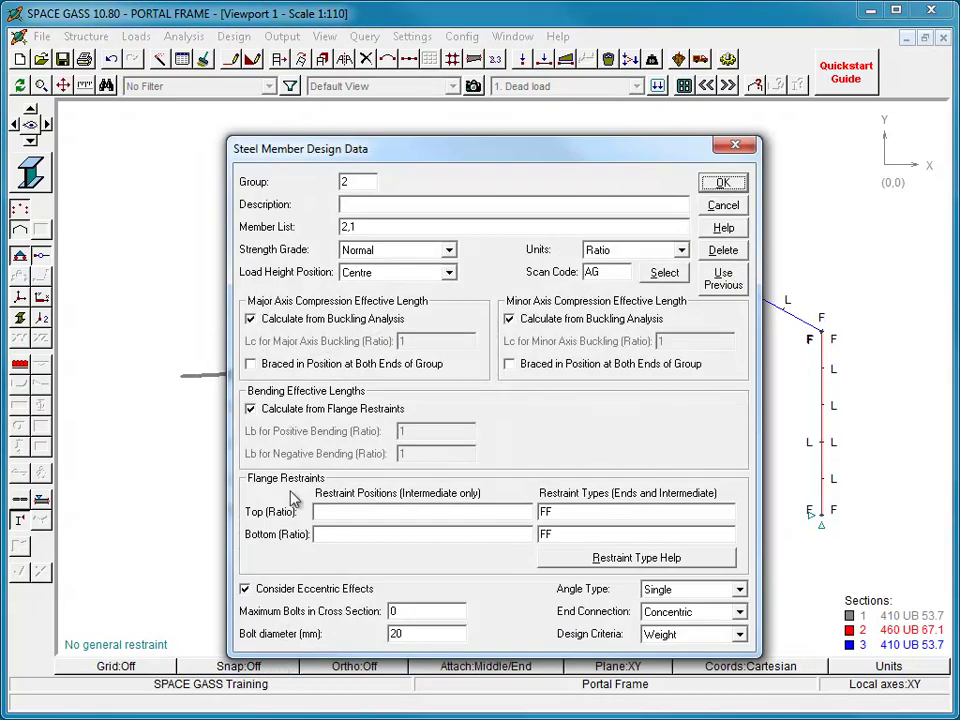
click(371, 206)
text(Cantilever)
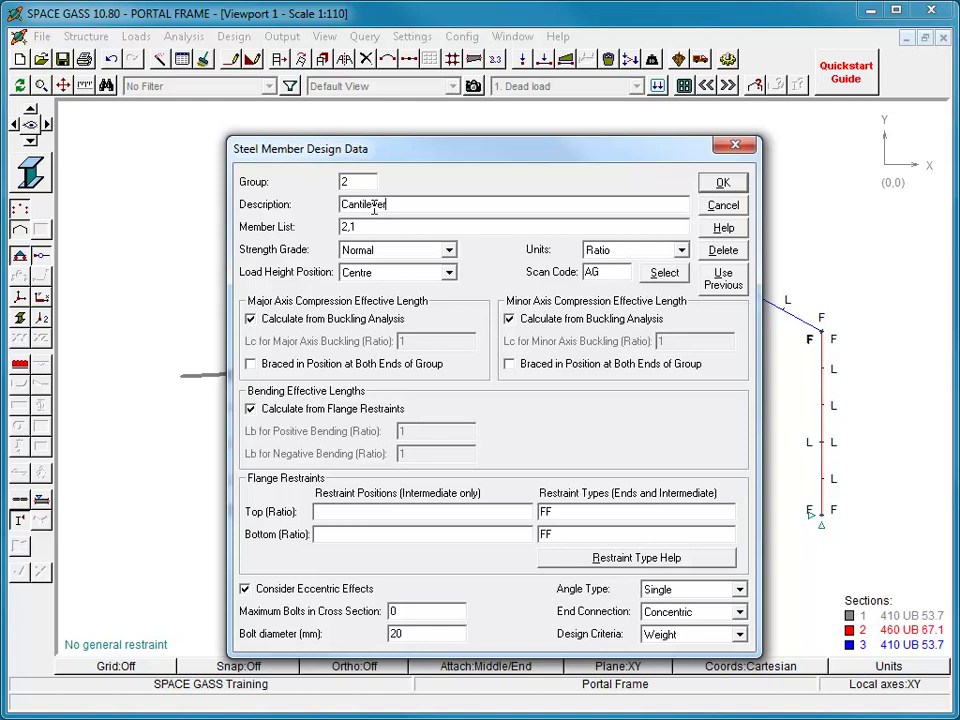
click(723, 278)
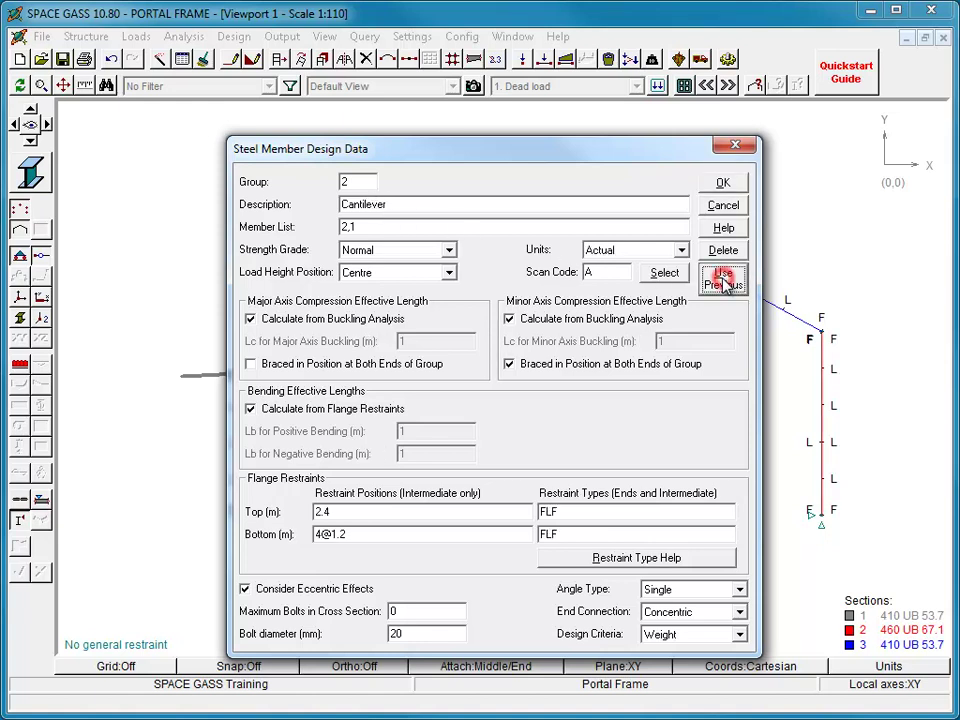
click(449, 274)
click(435, 304)
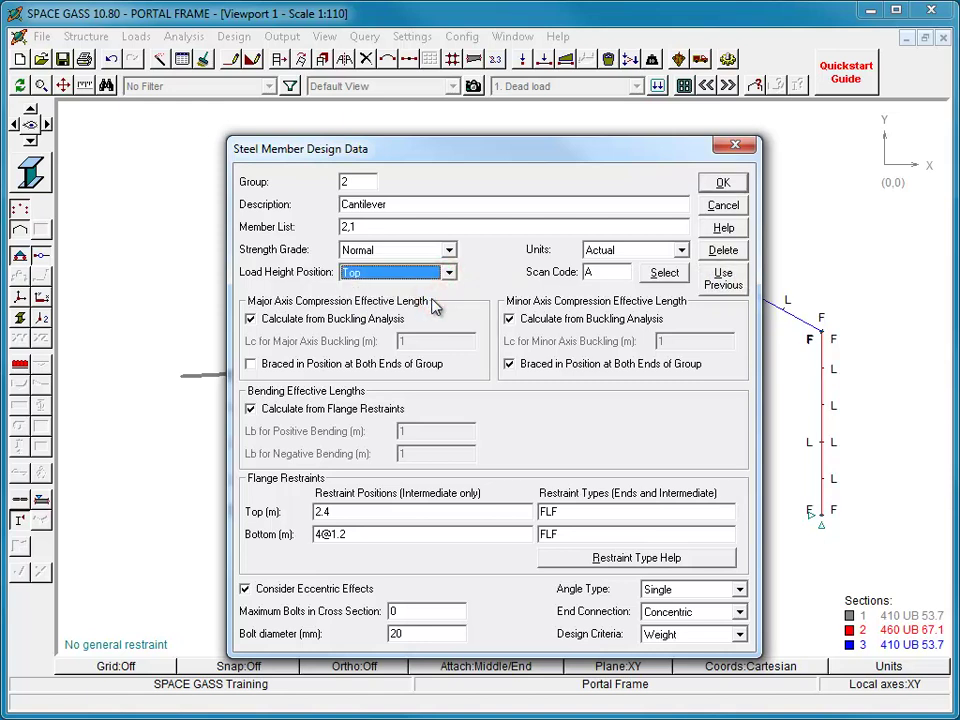
- Make the minor axis unbraced and enter 4 m for both positive and negative bending effective lengths
click(510, 364)
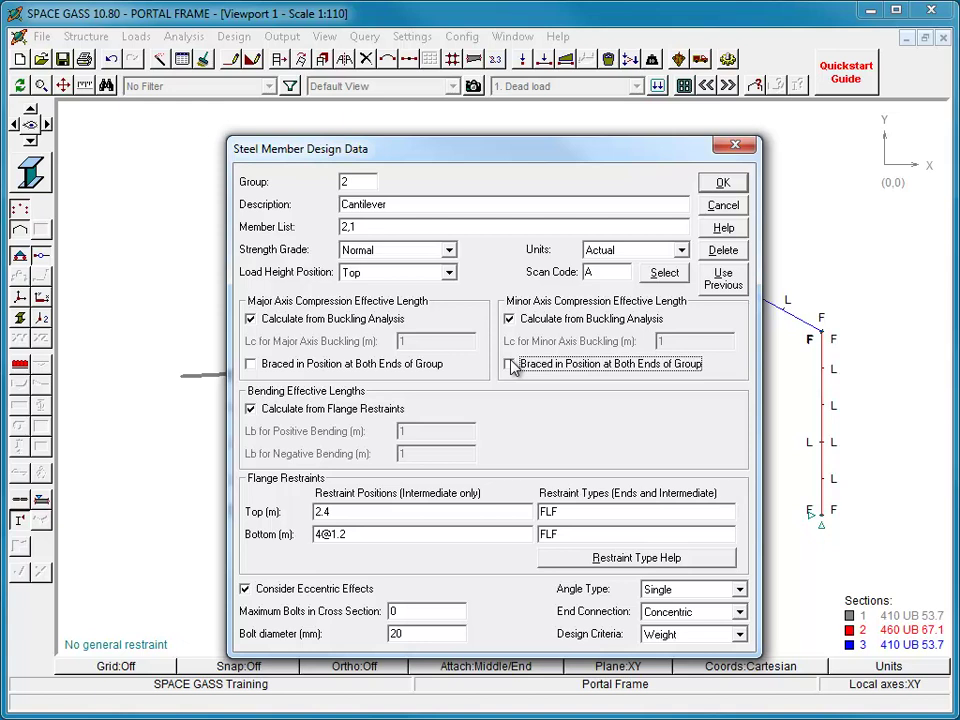
click(251, 410)
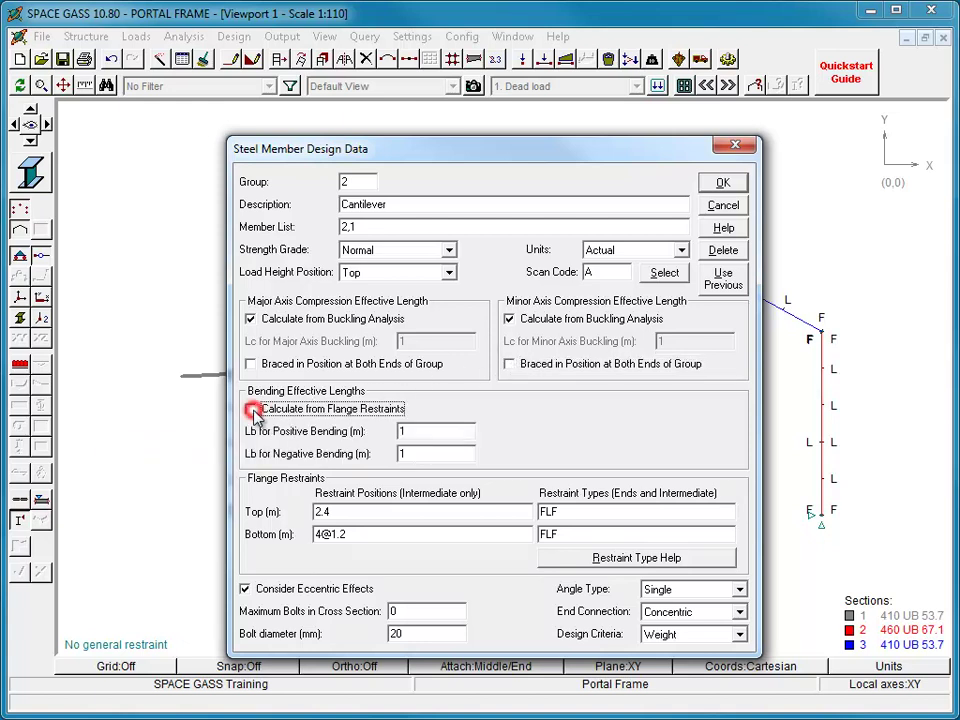
double_click(405, 430)
text(4)
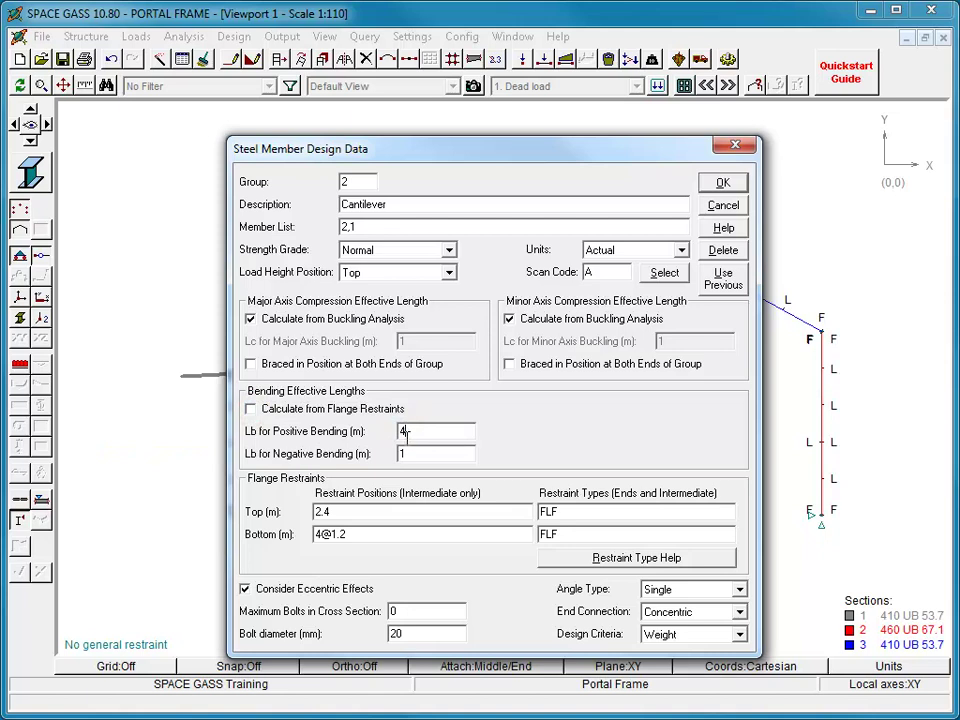
double_click(405, 452)
text(4)
- Clear top and bottom intermediate restraint positions and set both flange restraint types to FU
double_click(369, 511)
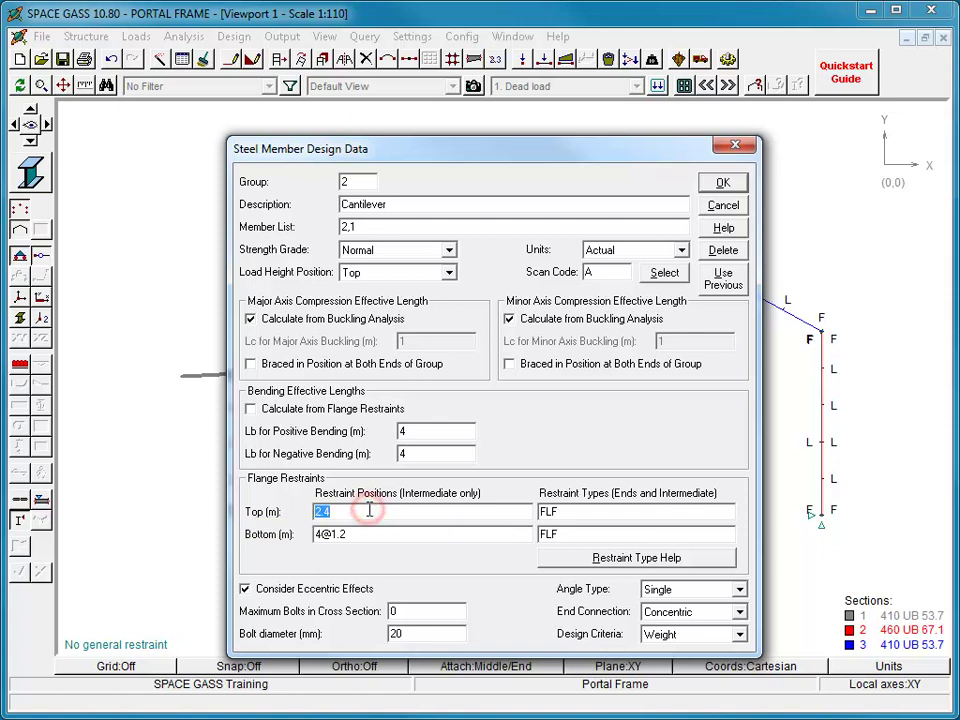
key(Delete)
double_click(368, 535)
key(Delete)
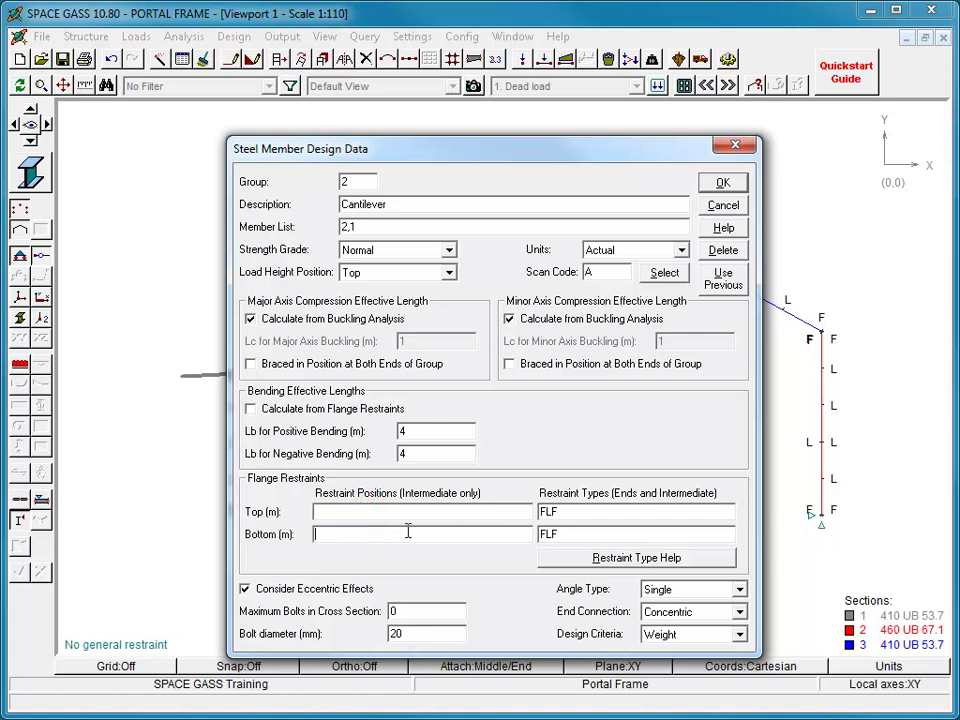
double_click(567, 512)
text(FU)
key(Tab)
text(FU)
- Save the Cantilever group and end the member pick mode
click(721, 183)
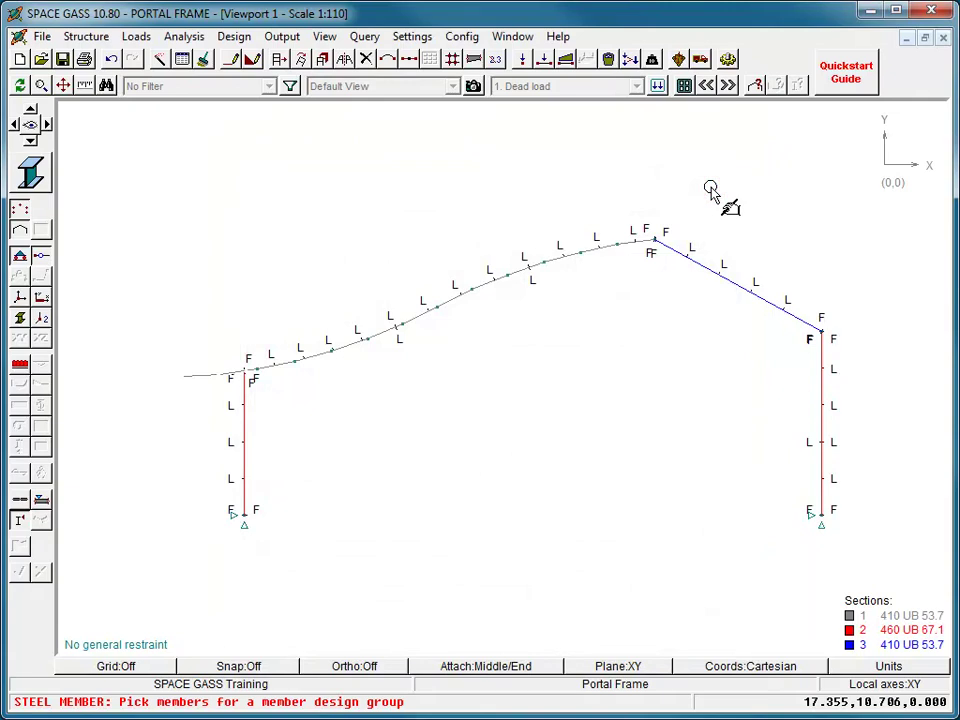
right_click(711, 191)
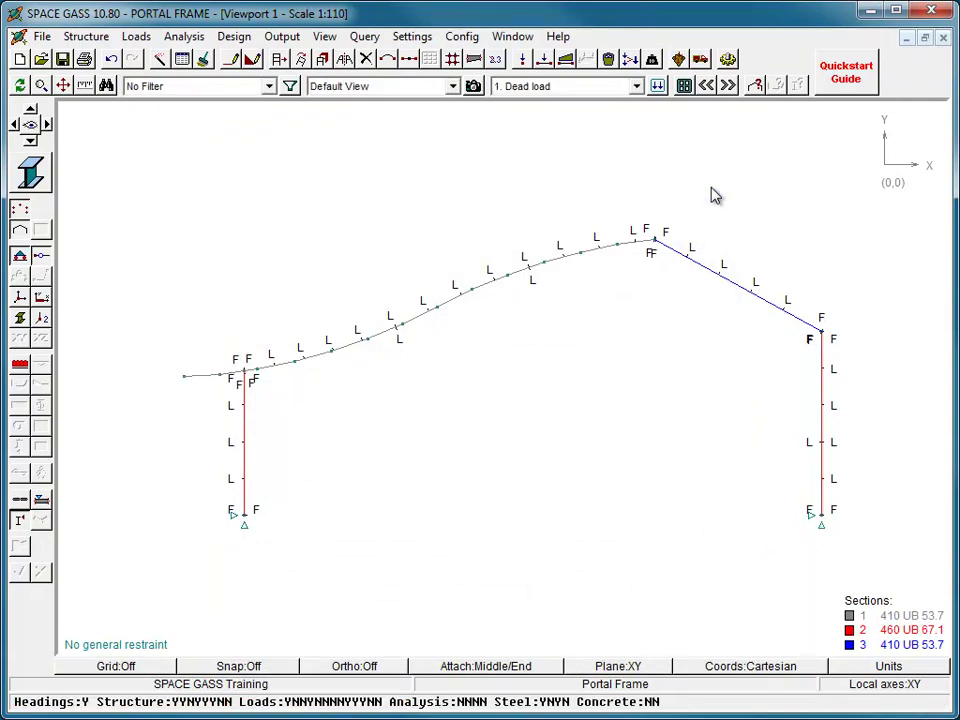